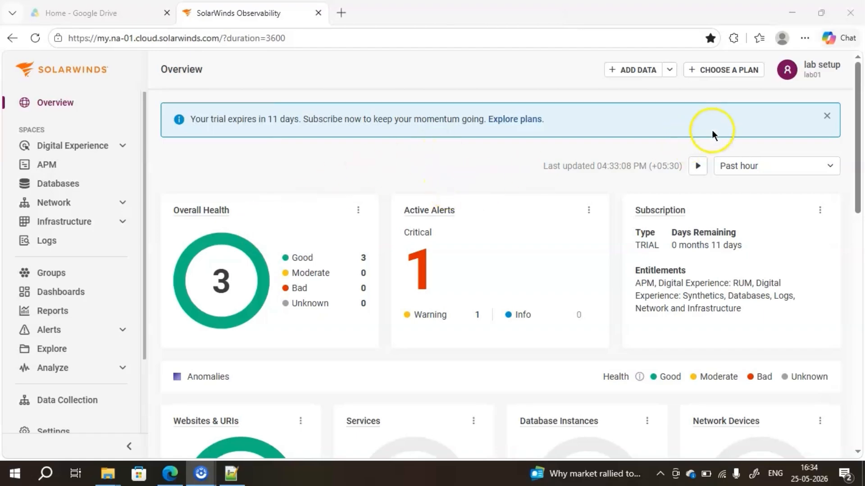
# Dismiss the trial expiry notice and start creating a new maintenance window in the Maintenance Window feature settings
pyautogui.click(826, 117)
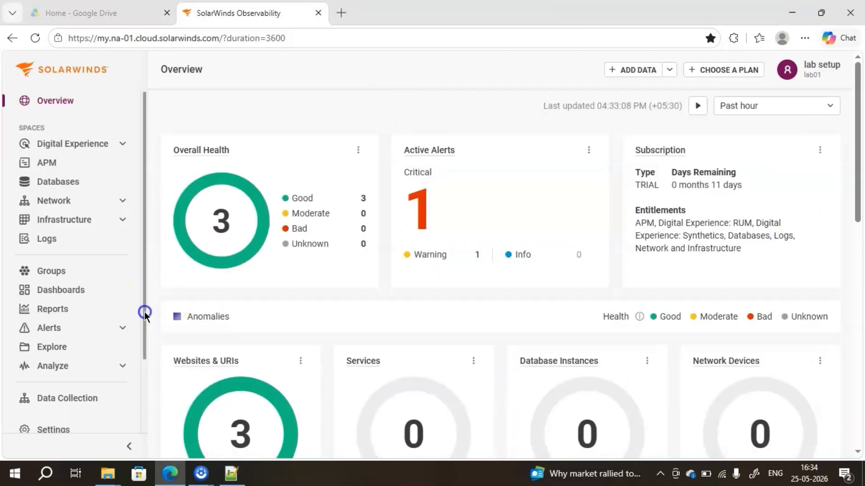
pyautogui.moveTo(145, 313); pyautogui.dragTo(142, 417)
pyautogui.click(72, 341)
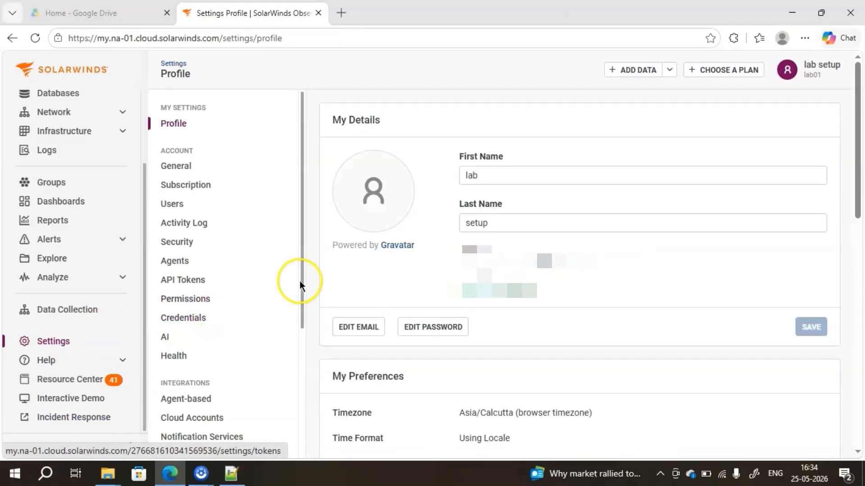
pyautogui.moveTo(302, 282); pyautogui.dragTo(312, 390)
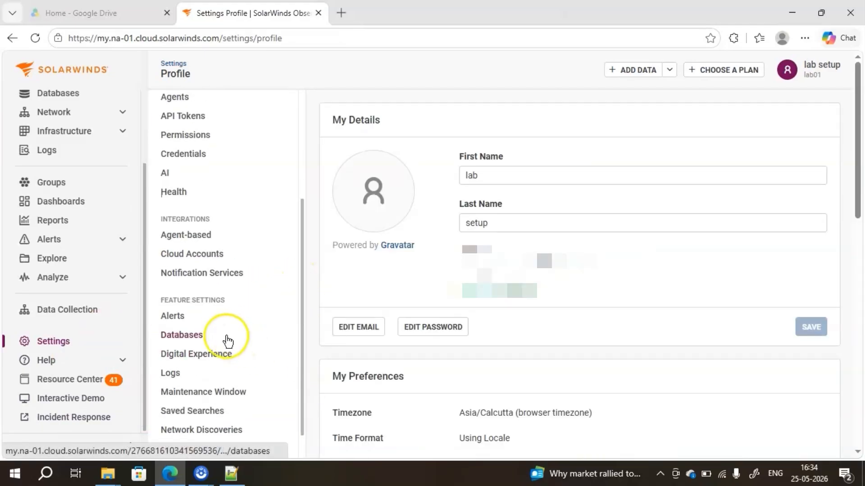
pyautogui.click(217, 393)
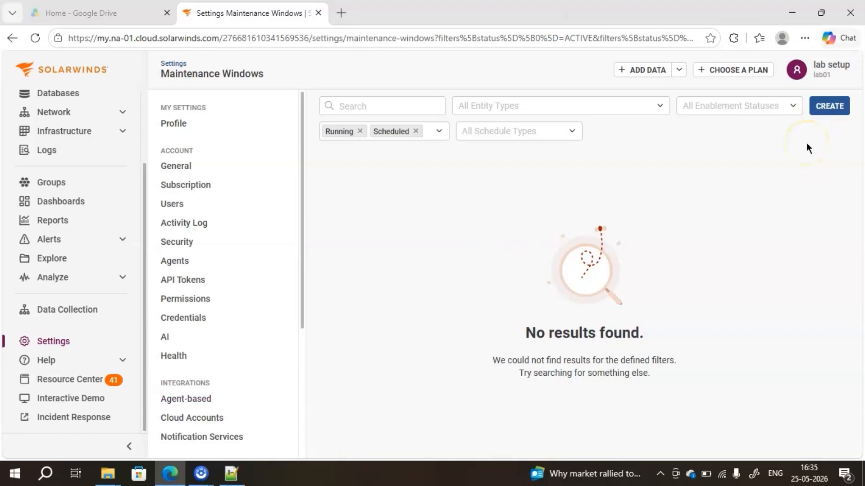
pyautogui.click(829, 108)
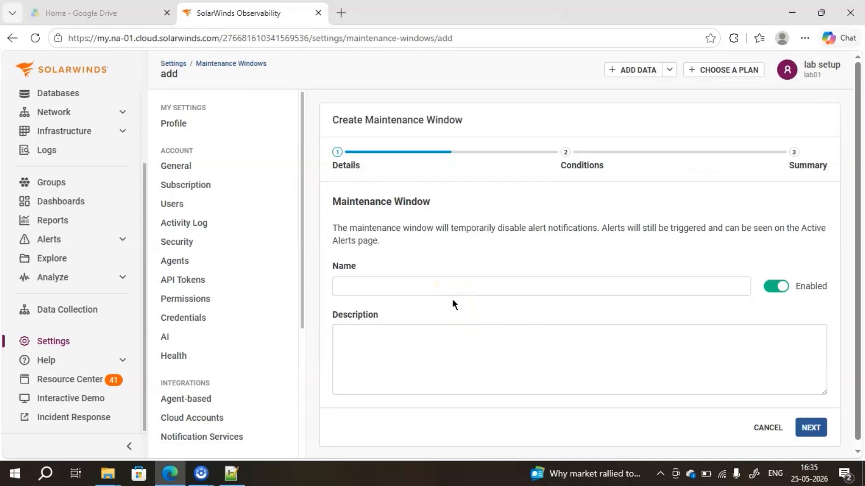
# Name the maintenance window "chgpqs001:may patching", leave the description empty and proceed to the conditions
pyautogui.click(429, 282)
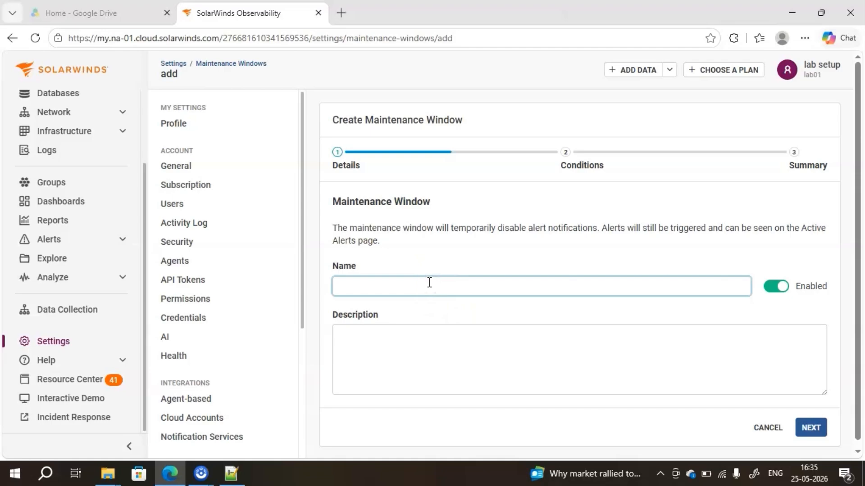
pyautogui.write('ch')
pyautogui.write('gpo')
pyautogui.write('s001')
pyautogui.write(':may p')
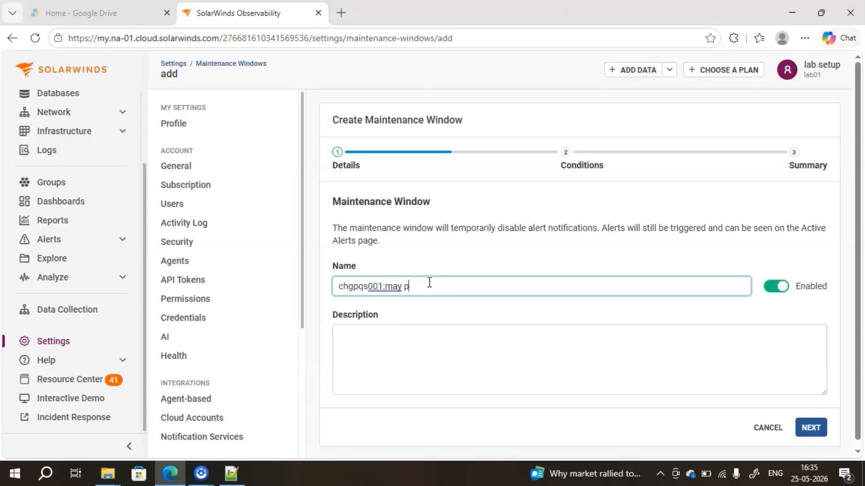
pyautogui.write('atch::')
pyautogui.write('ing')
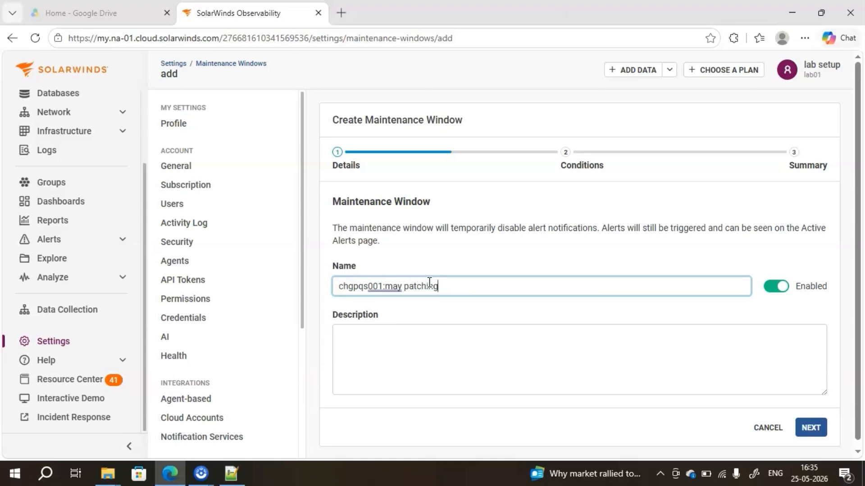
pyautogui.click(456, 344)
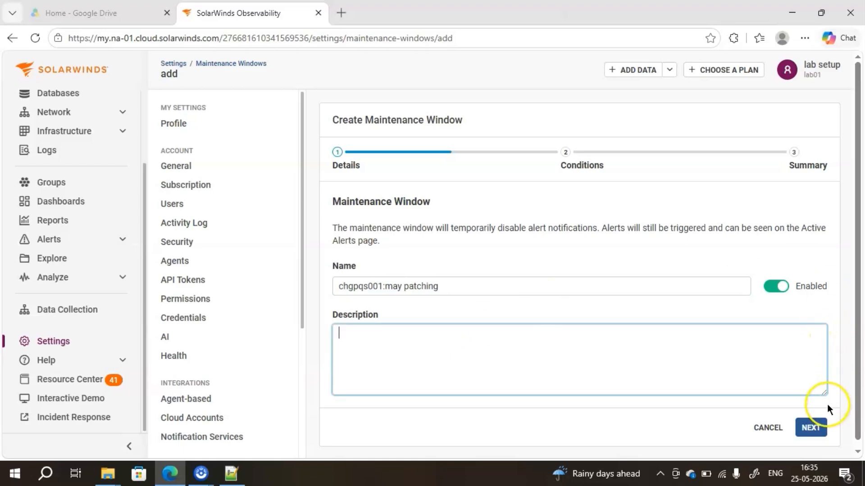
pyautogui.click(813, 429)
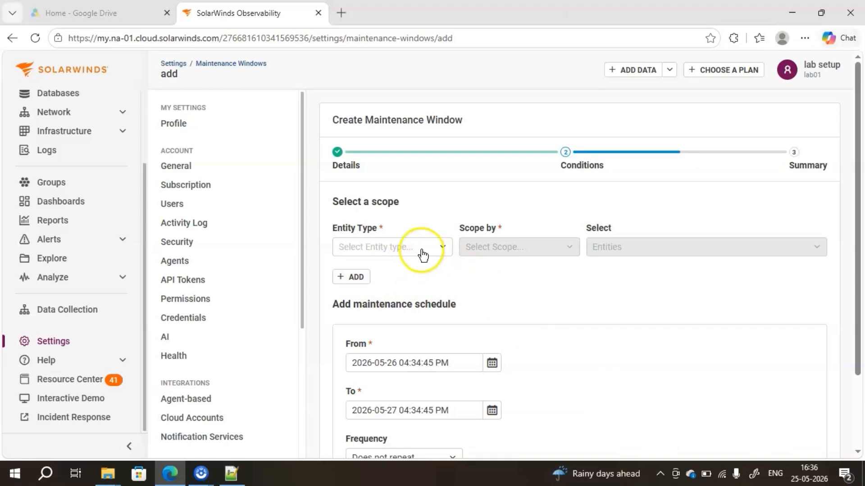
# Scope the maintenance window to the Host entity type with the selected hosts Linux002, unix001 and demo01a
pyautogui.click(409, 246)
pyautogui.write('host')
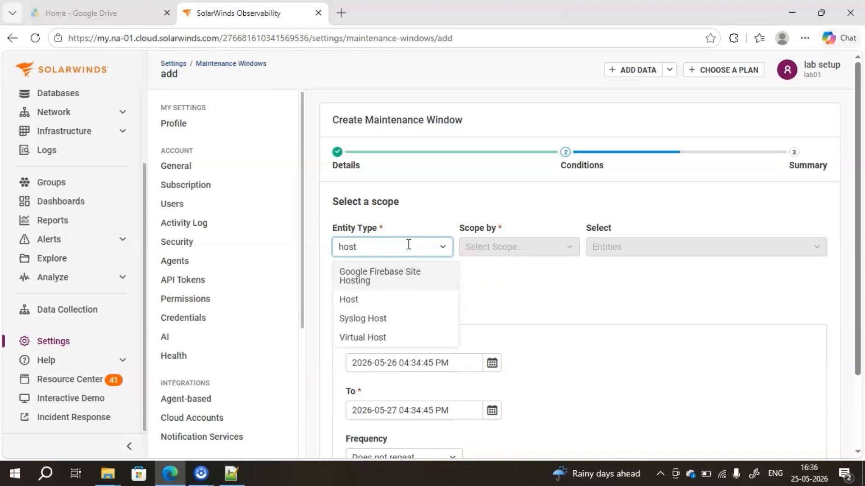
pyautogui.click(371, 306)
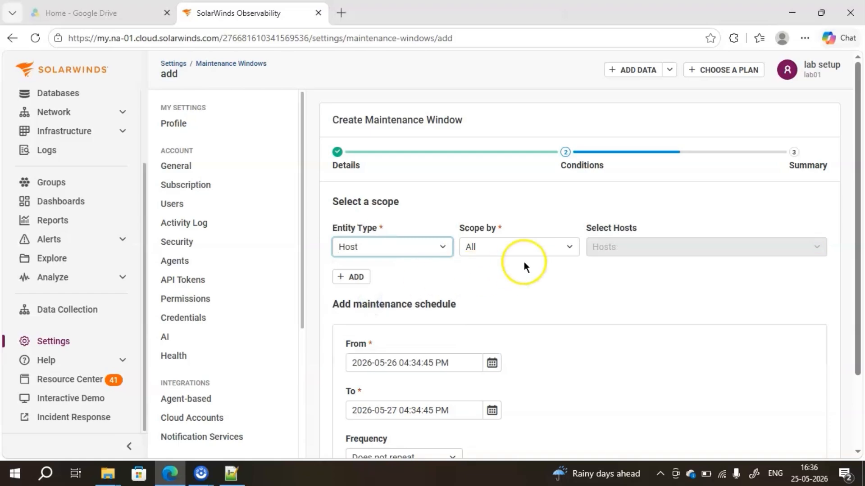
pyautogui.click(565, 248)
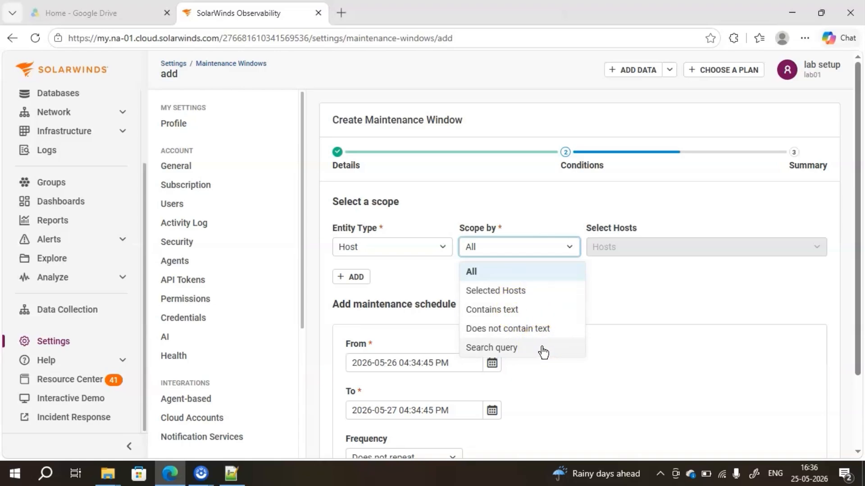
pyautogui.click(521, 292)
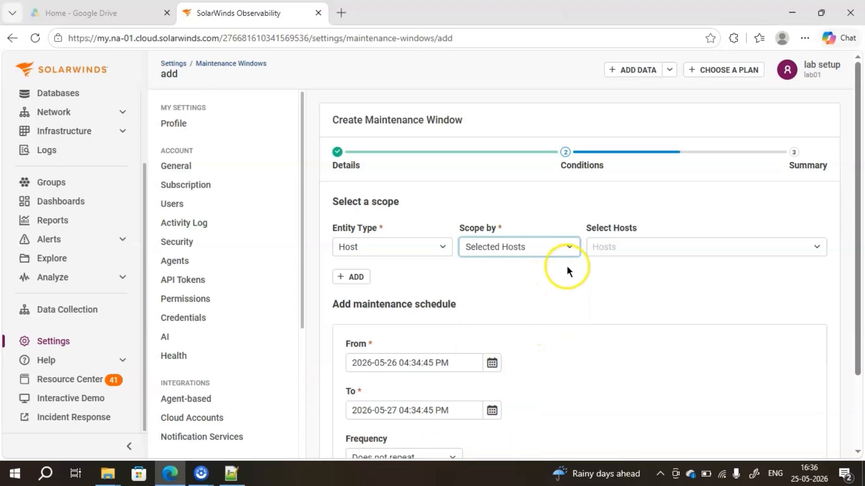
pyautogui.click(808, 247)
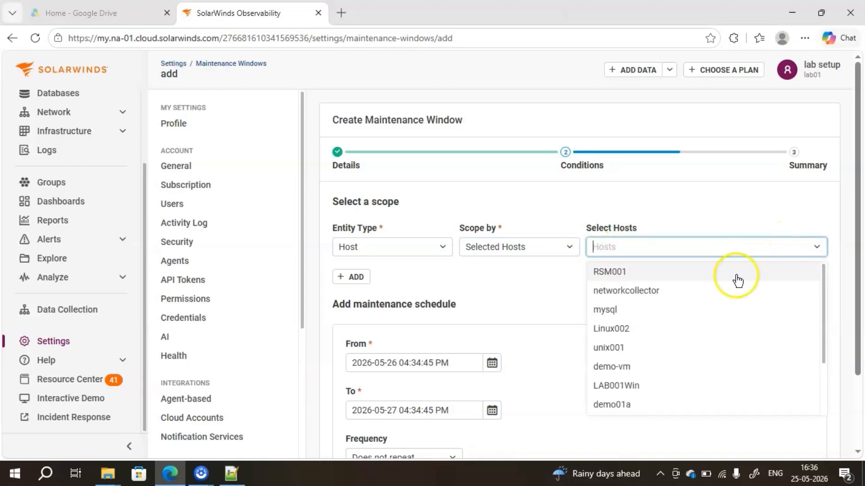
pyautogui.click(671, 328)
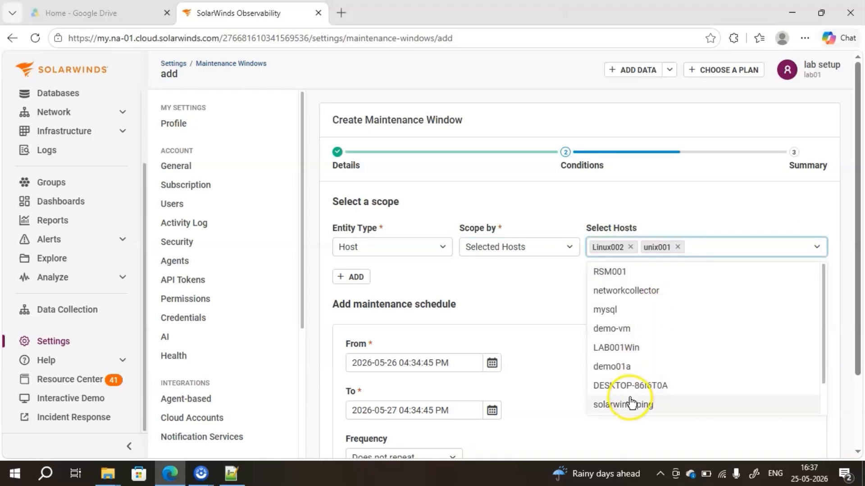
pyautogui.click(623, 367)
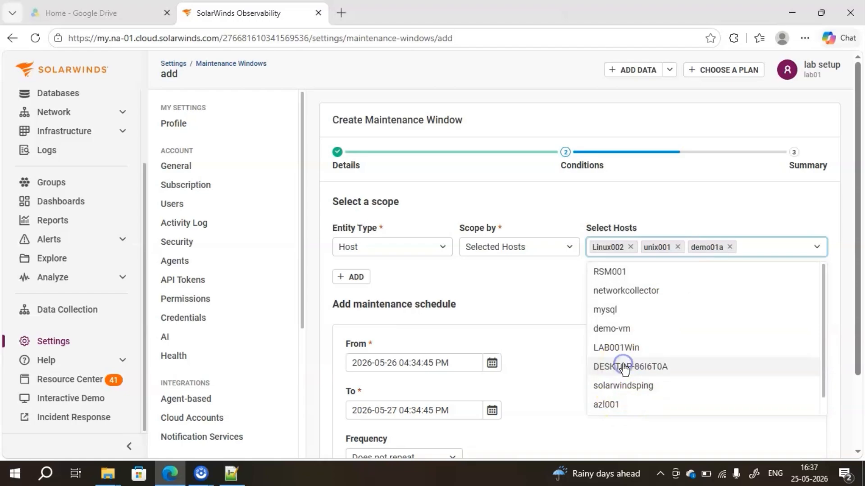
pyautogui.click(718, 192)
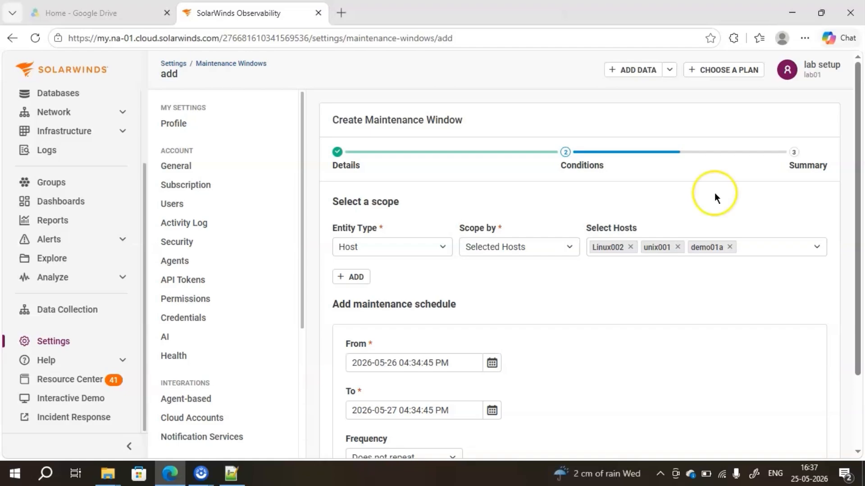
# Add a second scope for the Website entity type, limited to selected websites, and choose Amazon
pyautogui.click(354, 277)
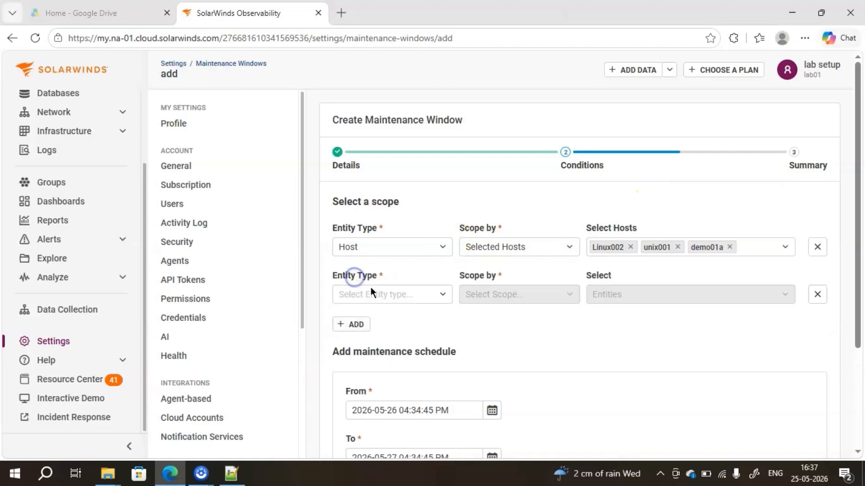
pyautogui.click(378, 297)
pyautogui.write('web')
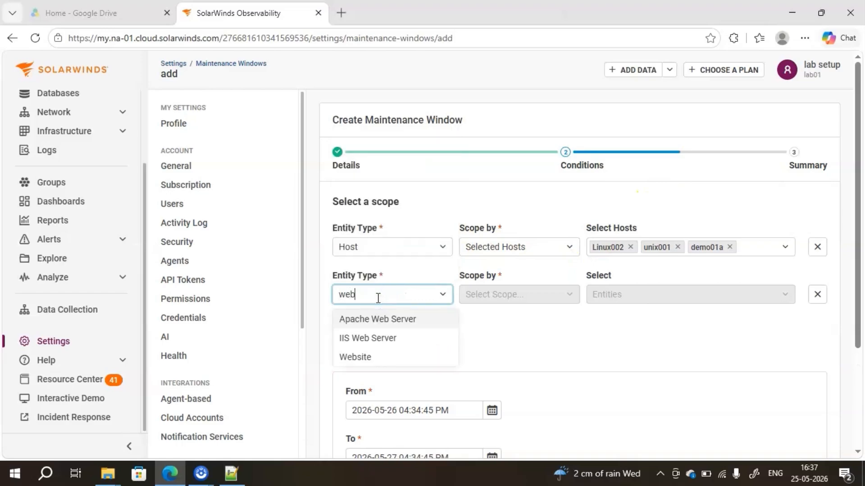
pyautogui.click(385, 356)
pyautogui.click(576, 295)
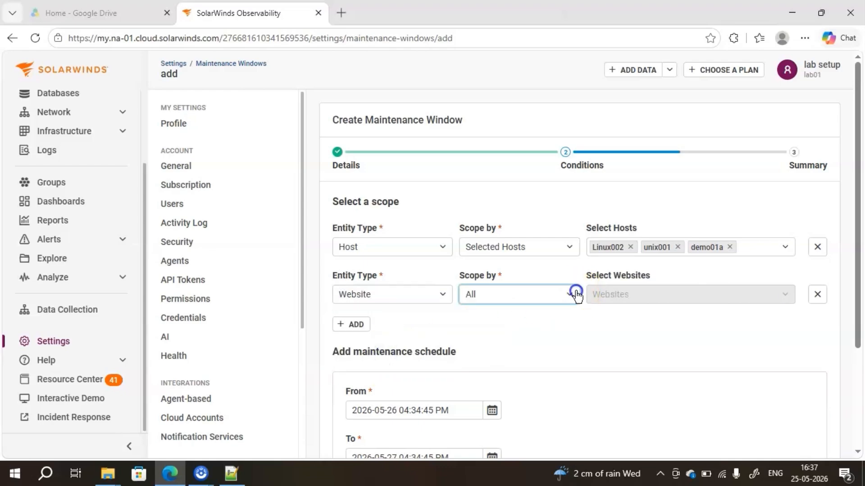
pyautogui.click(510, 338)
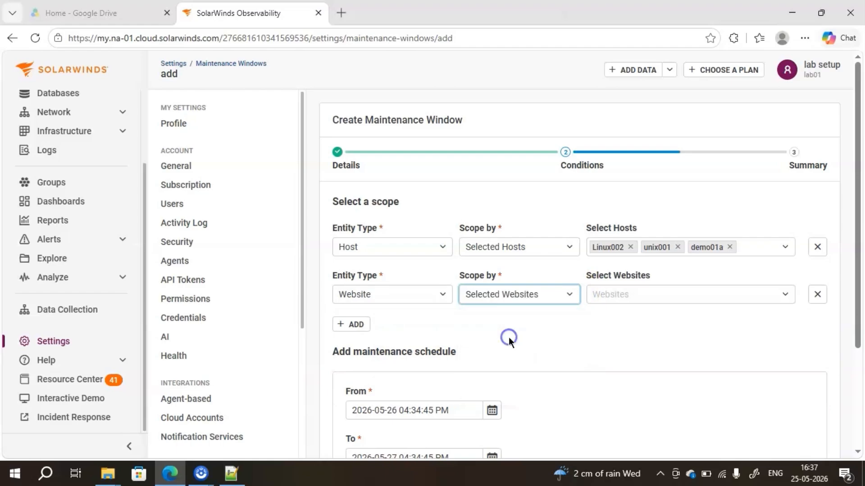
pyautogui.click(635, 295)
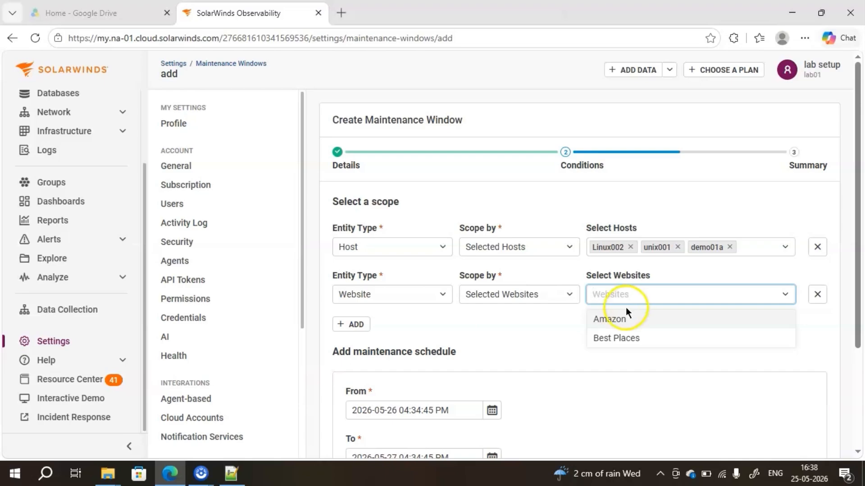
pyautogui.click(610, 317)
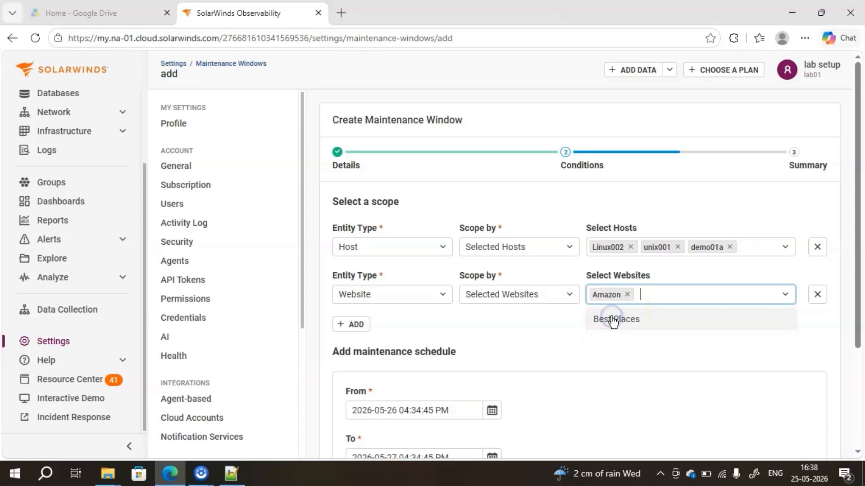
pyautogui.click(536, 322)
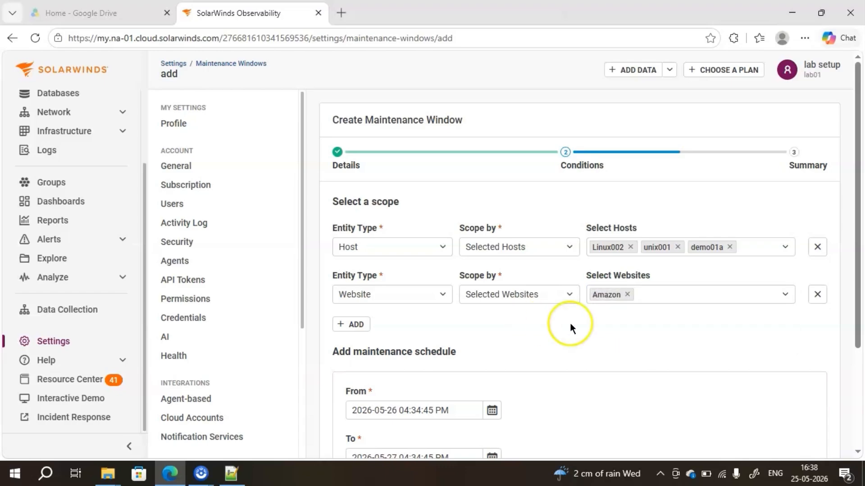
# Set the maintenance schedule's start to 2026-05-27 at 04:00 AM
pyautogui.moveTo(858, 293); pyautogui.dragTo(860, 379)
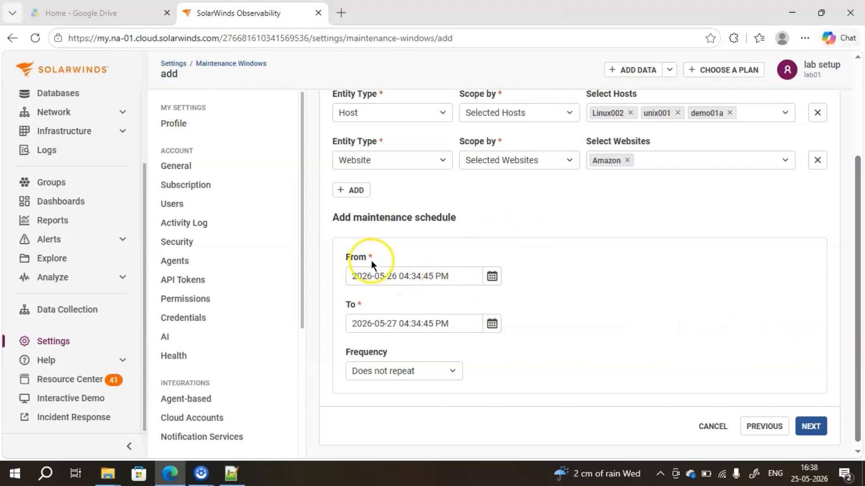
pyautogui.click(492, 277)
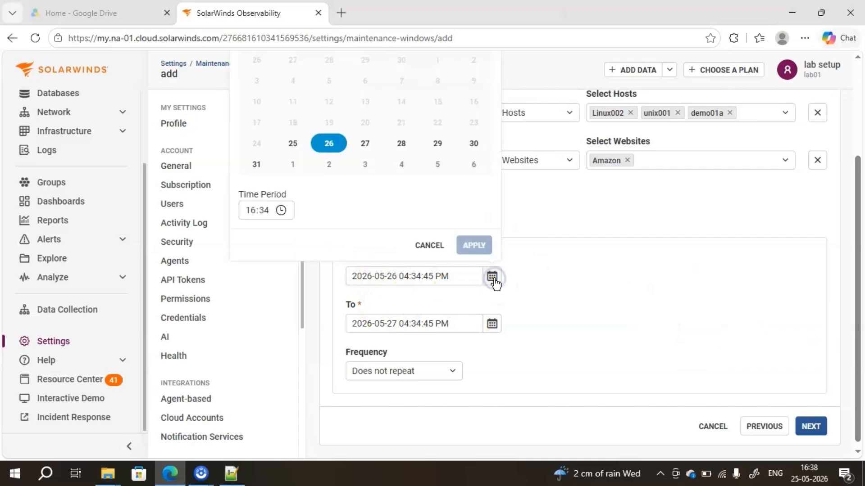
pyautogui.click(364, 145)
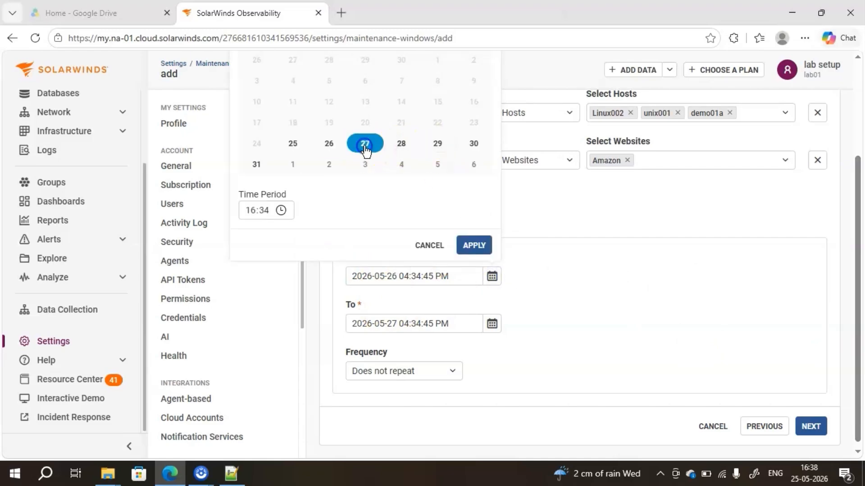
pyautogui.click(254, 210)
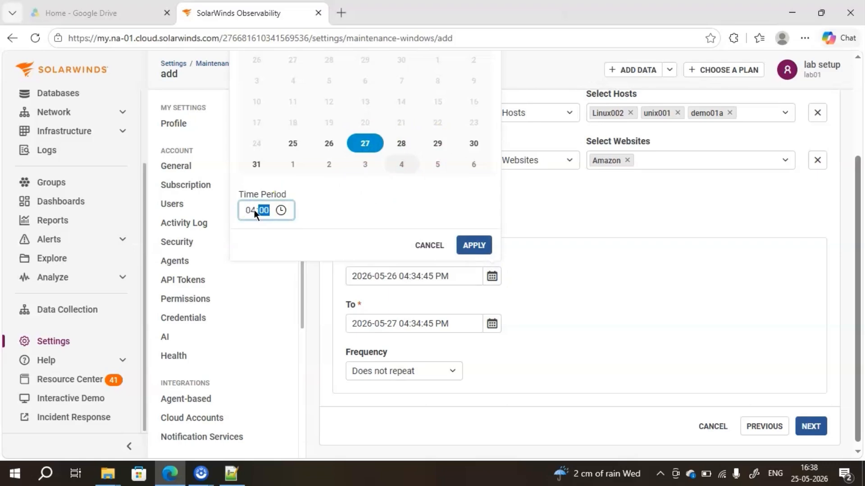
pyautogui.click(474, 245)
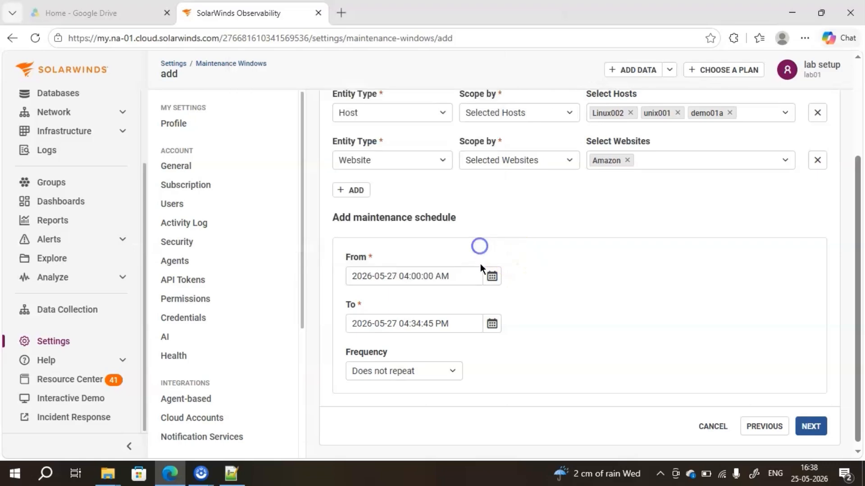
# Set the maintenance schedule's end to 2026-05-29 at 16:00 and its frequency to Monthly
pyautogui.click(494, 327)
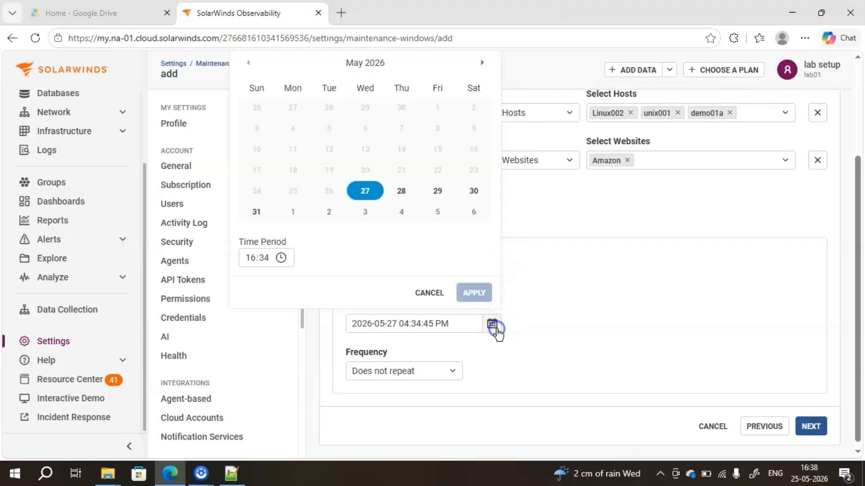
pyautogui.click(437, 191)
pyautogui.click(249, 261)
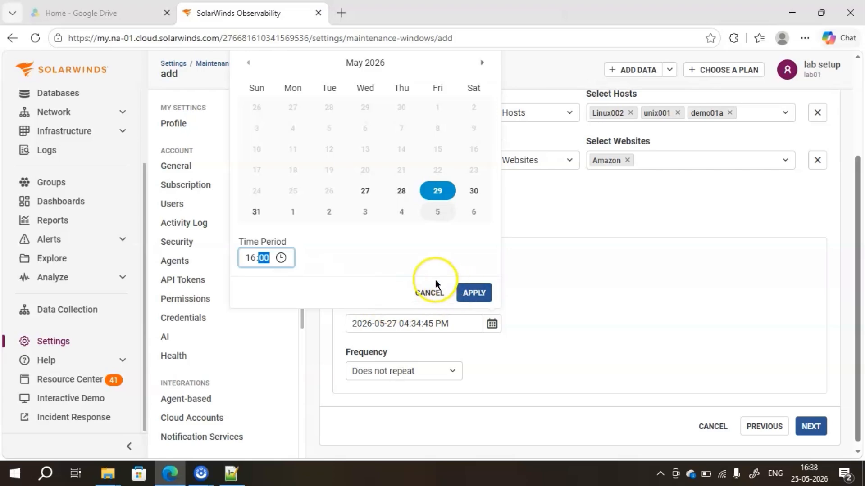
pyautogui.click(471, 283)
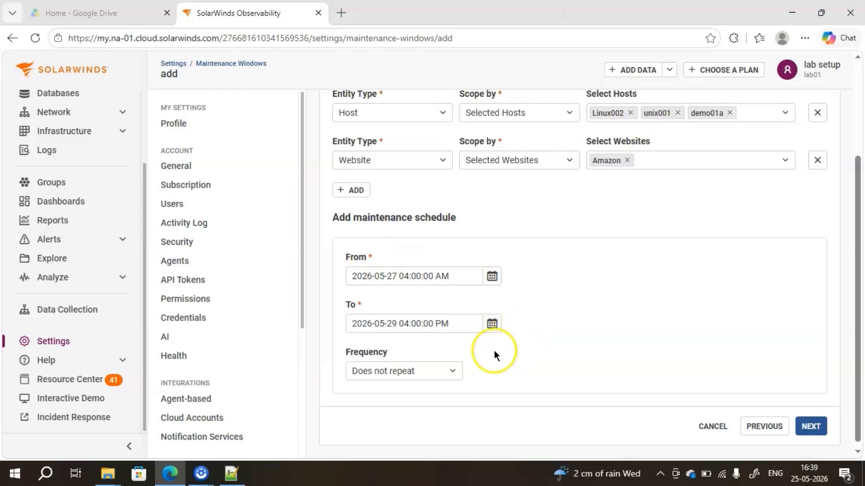
pyautogui.click(454, 372)
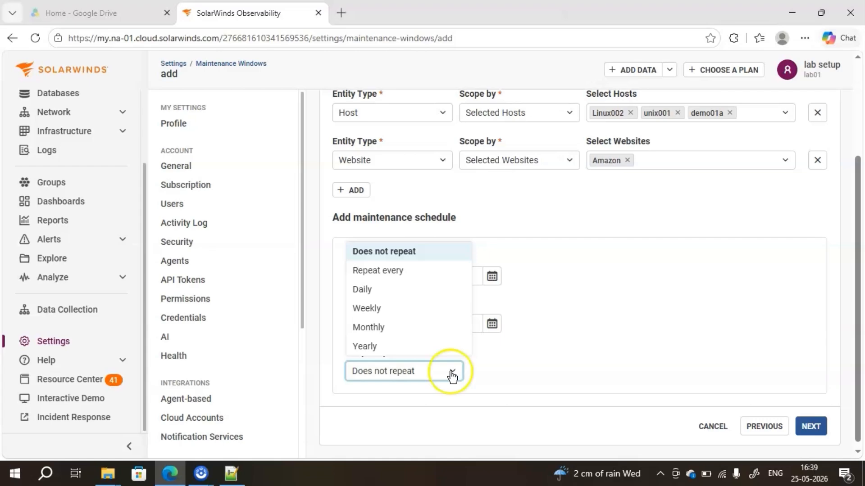
pyautogui.click(388, 328)
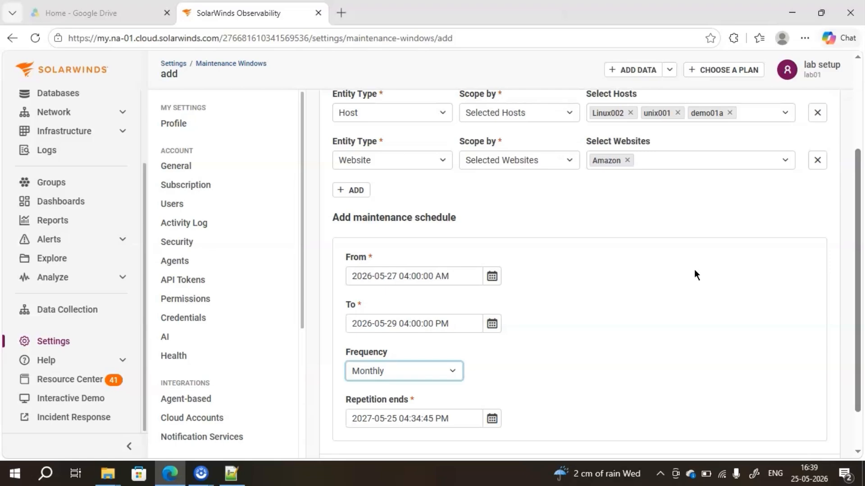
# Change the maintenance schedule's frequency to Does not repeat and proceed to the summary
pyautogui.click(460, 368)
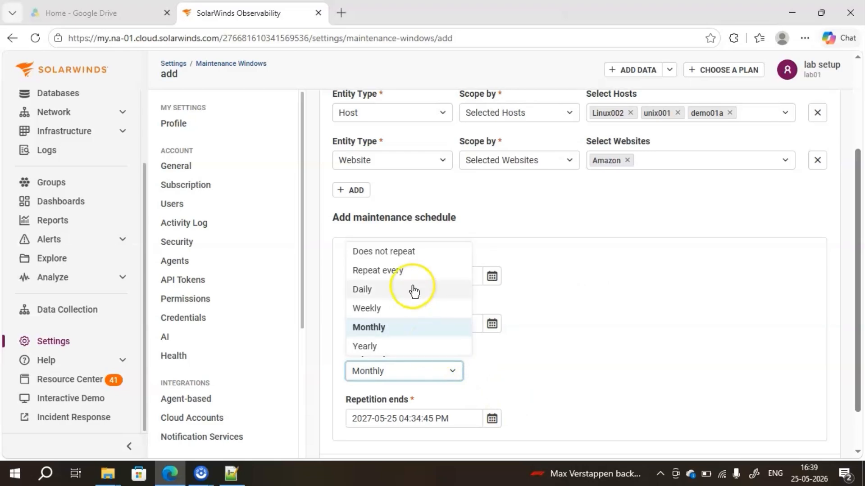
pyautogui.click(392, 252)
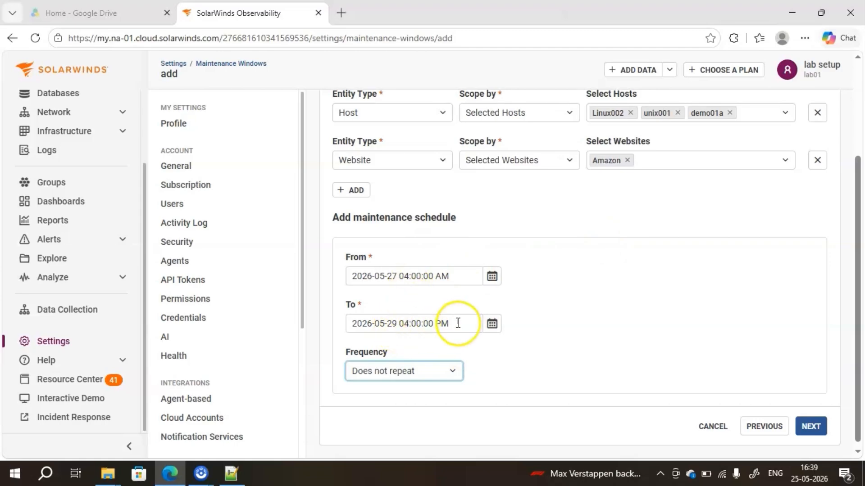
pyautogui.click(813, 427)
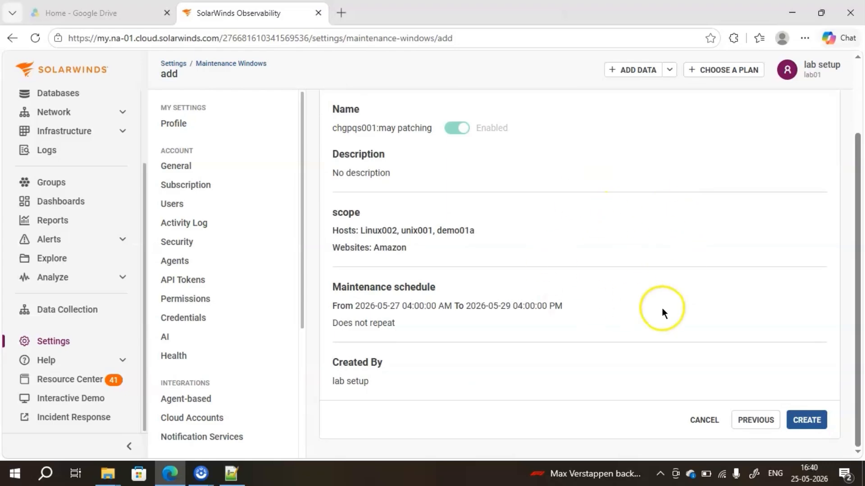
# Review the scope and schedule in the maintenance window summary, and create the maintenance window
pyautogui.moveTo(480, 311); pyautogui.dragTo(518, 311)
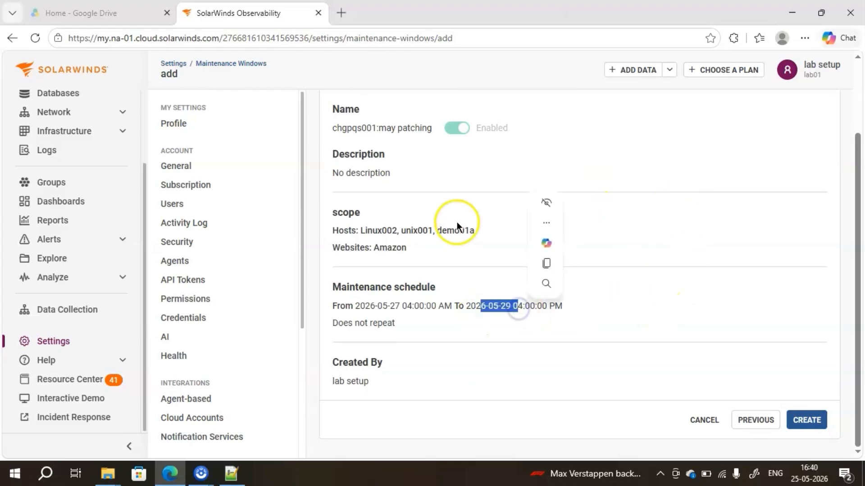
pyautogui.click(380, 229)
pyautogui.moveTo(380, 229); pyautogui.dragTo(512, 222)
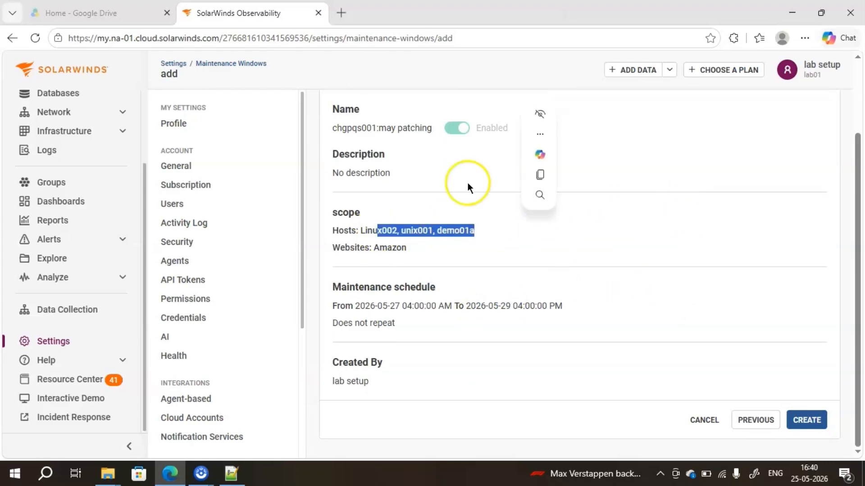
pyautogui.moveTo(857, 150); pyautogui.dragTo(857, 92)
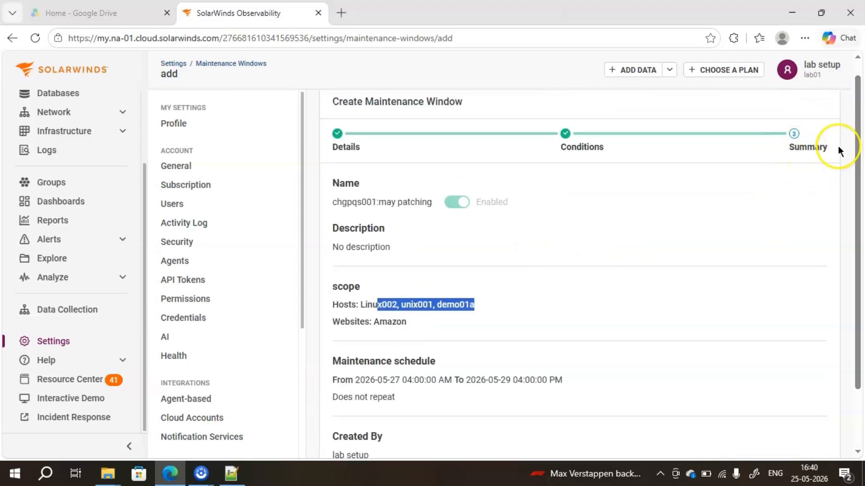
pyautogui.moveTo(858, 165); pyautogui.dragTo(858, 276)
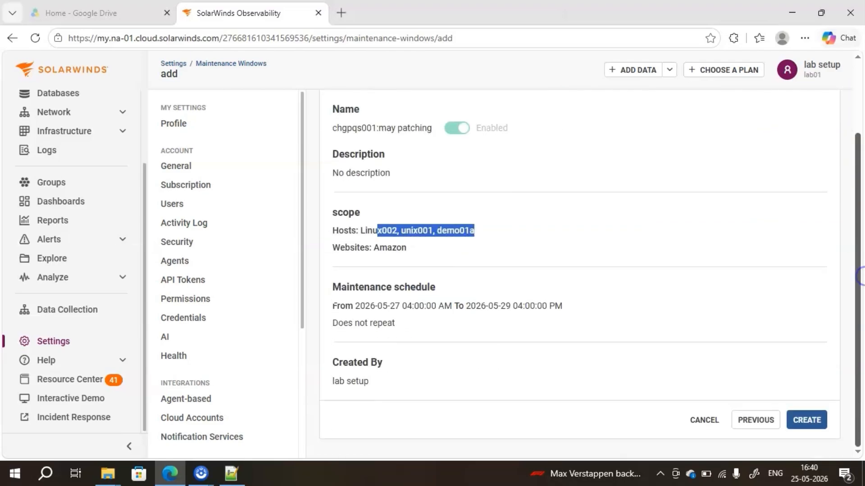
pyautogui.click(811, 418)
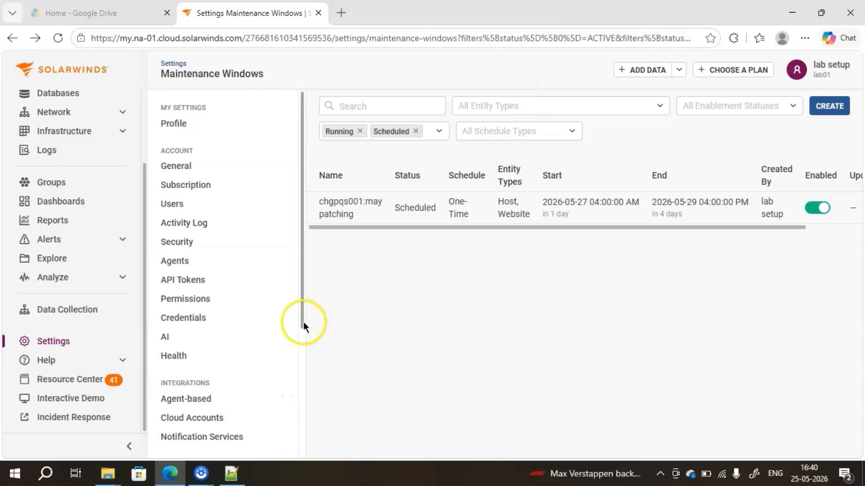
# Examine the chgpqs001:may patching entry in the maintenance window list and the management actions offered for it
pyautogui.moveTo(303, 321); pyautogui.dragTo(303, 443)
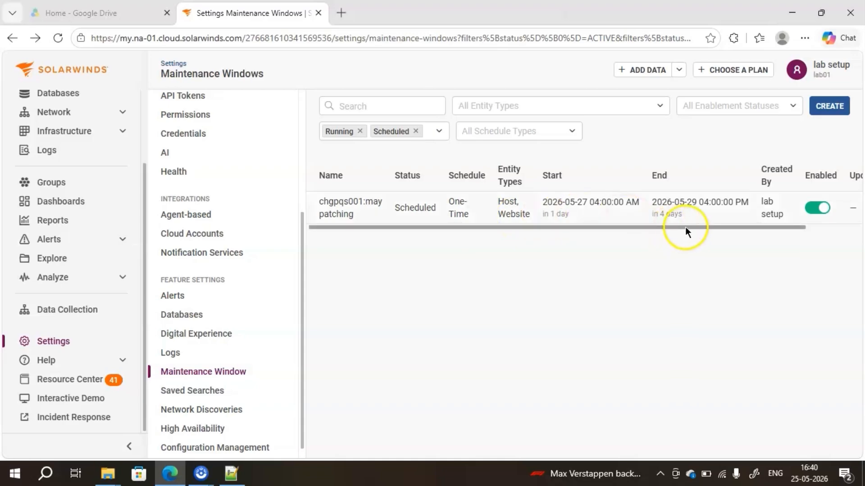
pyautogui.moveTo(685, 226); pyautogui.dragTo(745, 231)
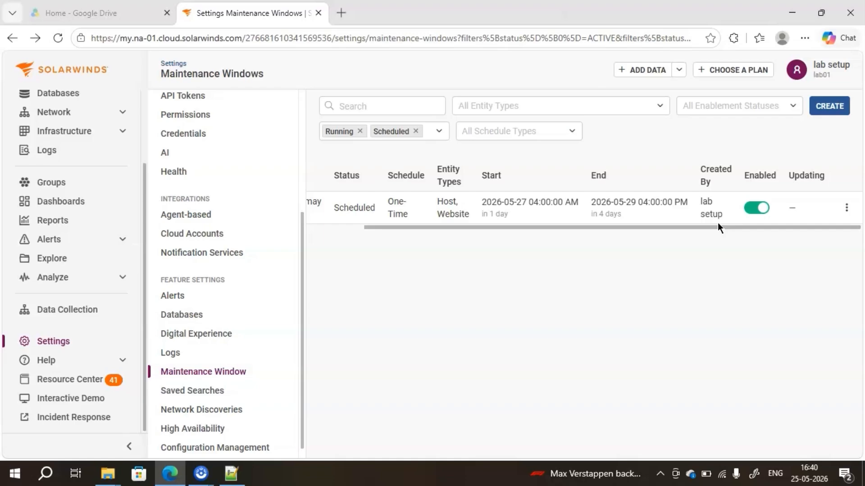
pyautogui.click(846, 210)
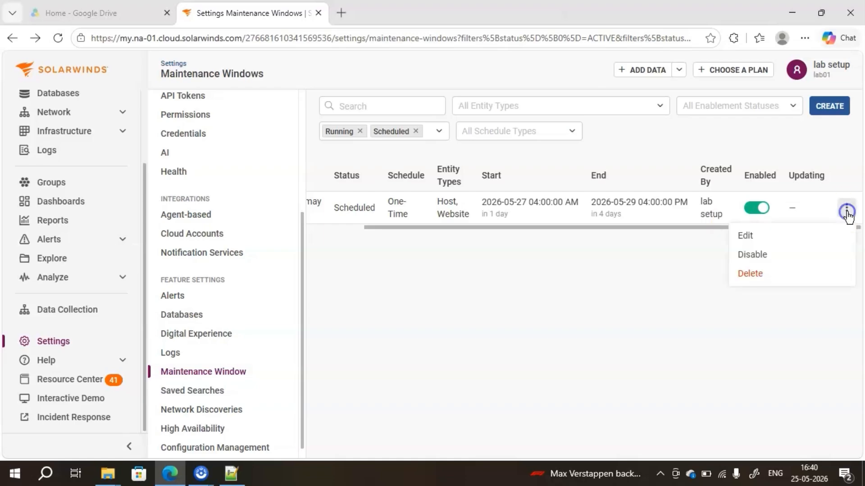
pyautogui.click(846, 212)
pyautogui.click(846, 211)
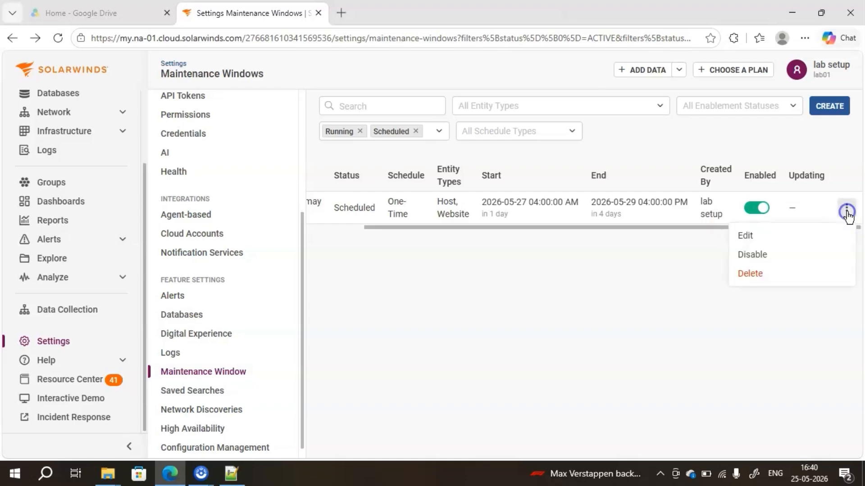
pyautogui.click(777, 275)
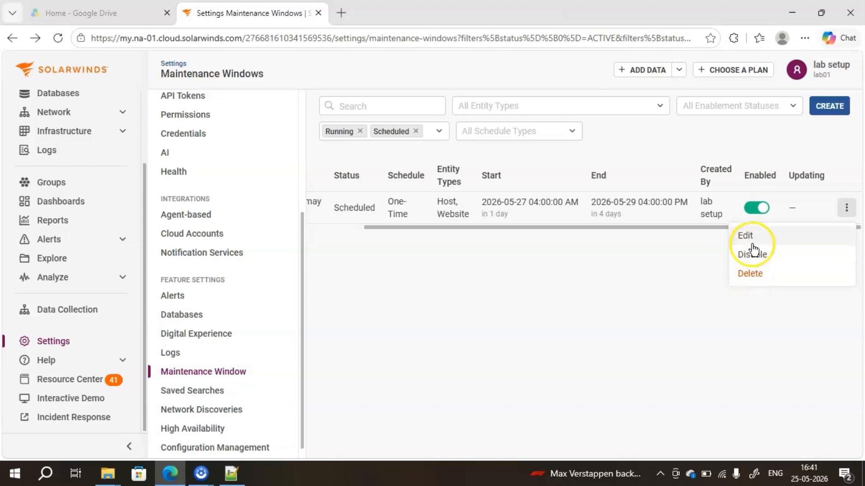
pyautogui.click(751, 274)
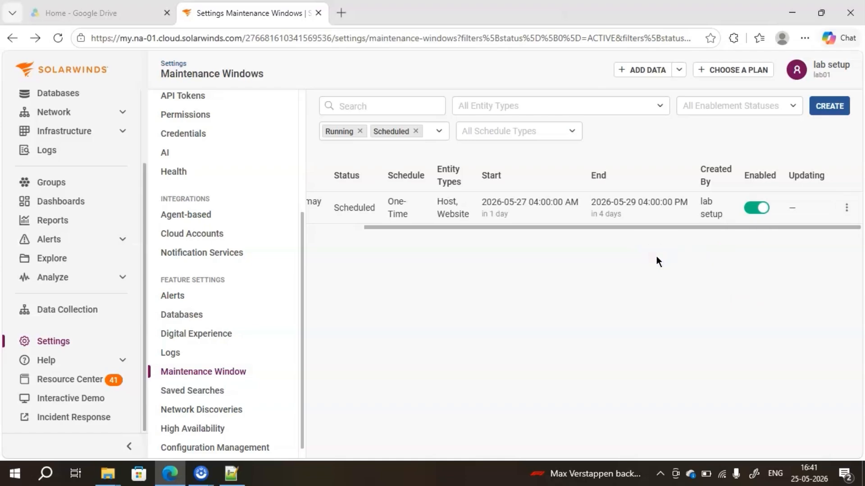